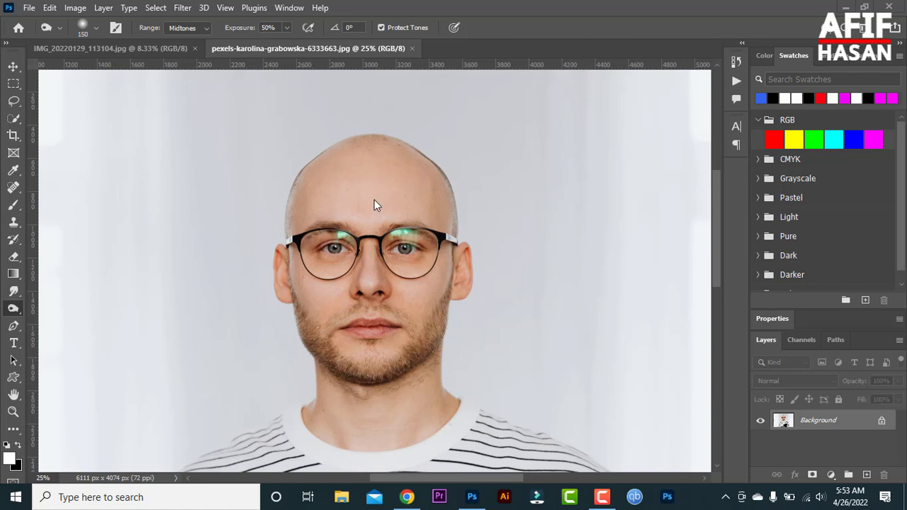
pyautogui.click(408, 201)
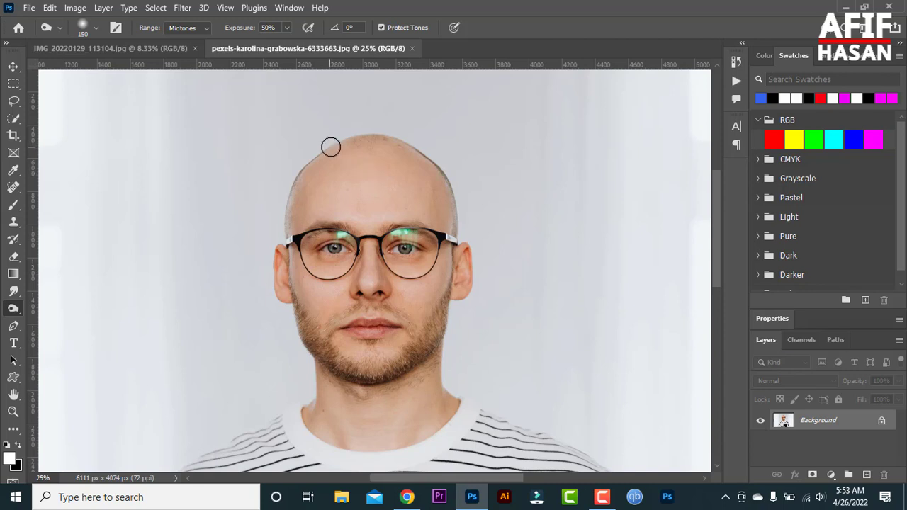
pyautogui.click(138, 48)
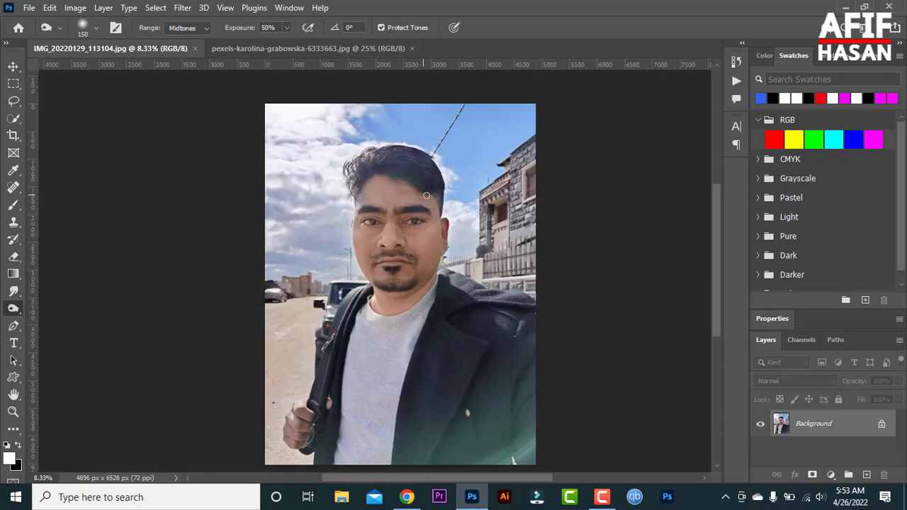
pyautogui.click(323, 49)
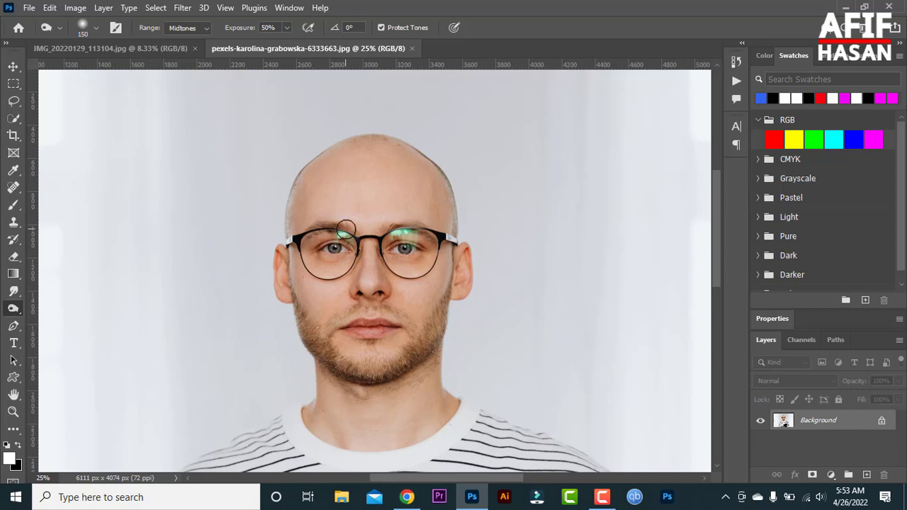
# - Lasso the man's hair and forehead down to the eyebrows in IMG_20220129_113104.jpg, leaving a loose margin of sky around the hair
pyautogui.click(133, 47)
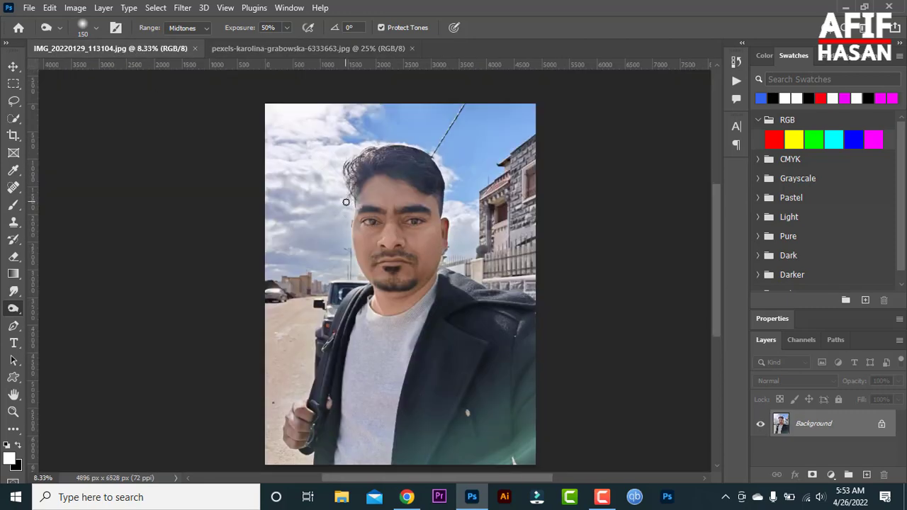
pyautogui.scroll(2, 353, 192)
pyautogui.moveTo(403, 202); pyautogui.dragTo(355, 234)
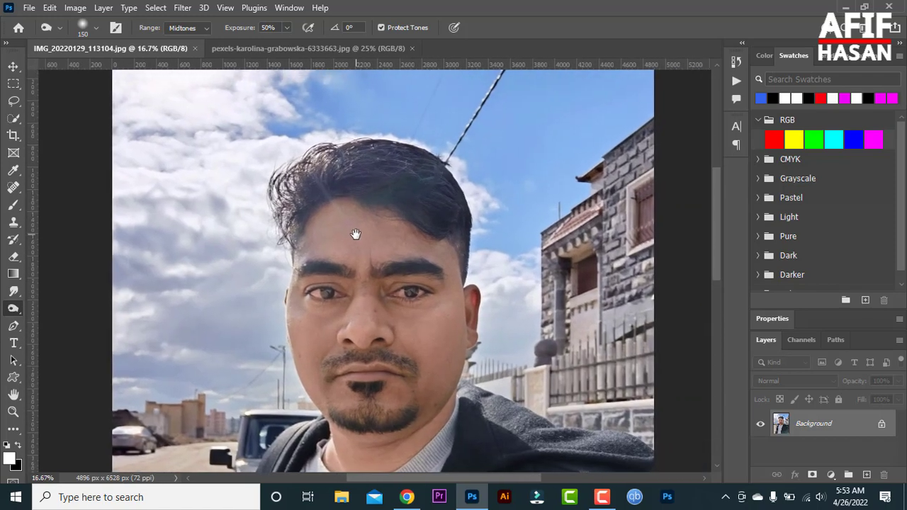
pyautogui.click(13, 102)
pyautogui.click(57, 104)
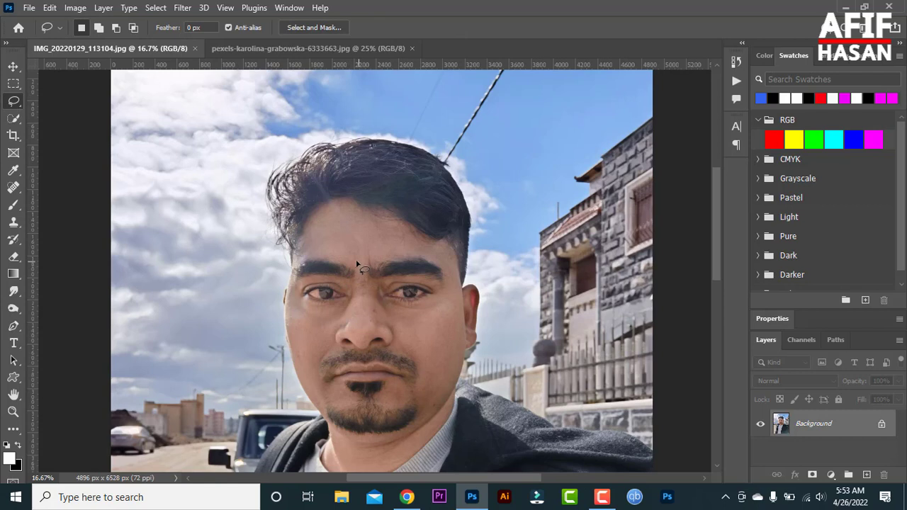
pyautogui.moveTo(356, 265)
pyautogui.mouseDown()
pyautogui.moveTo(312, 254)
pyautogui.moveTo(279, 273)
pyautogui.moveTo(262, 236)
pyautogui.moveTo(255, 180)
pyautogui.moveTo(274, 147)
pyautogui.moveTo(328, 129)
pyautogui.moveTo(384, 129)
pyautogui.moveTo(420, 144)
pyautogui.moveTo(466, 195)
pyautogui.moveTo(491, 253)
pyautogui.moveTo(494, 305)
pyautogui.moveTo(470, 306)
pyautogui.moveTo(436, 263)
pyautogui.moveTo(414, 254)
pyautogui.moveTo(356, 262)
pyautogui.mouseUp()
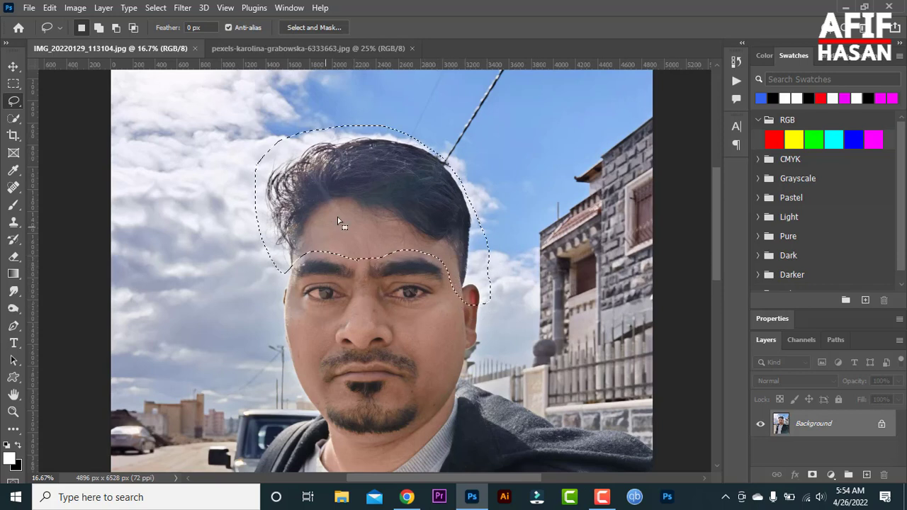
# - Move the selected hair into the pexels-karolina-grabowska-6333663.jpg document, placing it over the bald man's head
pyautogui.click(12, 67)
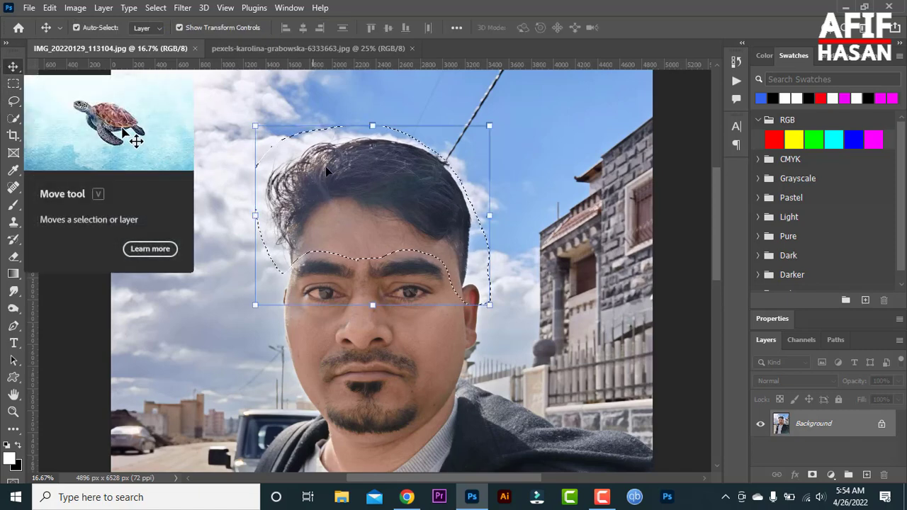
pyautogui.moveTo(365, 209)
pyautogui.mouseDown()
pyautogui.moveTo(295, 110)
pyautogui.moveTo(281, 126)
pyautogui.moveTo(300, 51)
pyautogui.moveTo(341, 87)
pyautogui.mouseUp()
pyautogui.moveTo(360, 191); pyautogui.dragTo(368, 238)
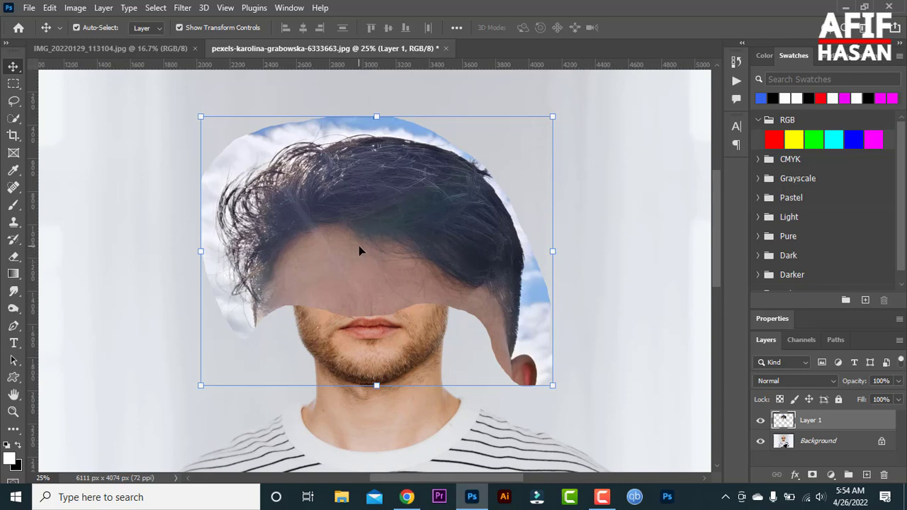
# - Scale the hair layer to about 67.64% and position it on the bald man's head at about X 3016, Y 717 px
pyautogui.press('space')
pyautogui.moveTo(370, 236); pyautogui.dragTo(374, 218)
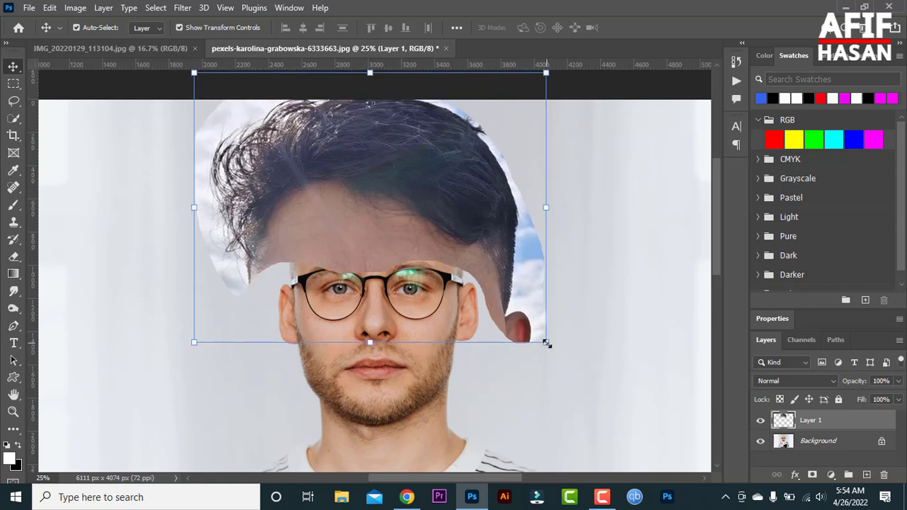
pyautogui.moveTo(546, 343); pyautogui.dragTo(499, 288)
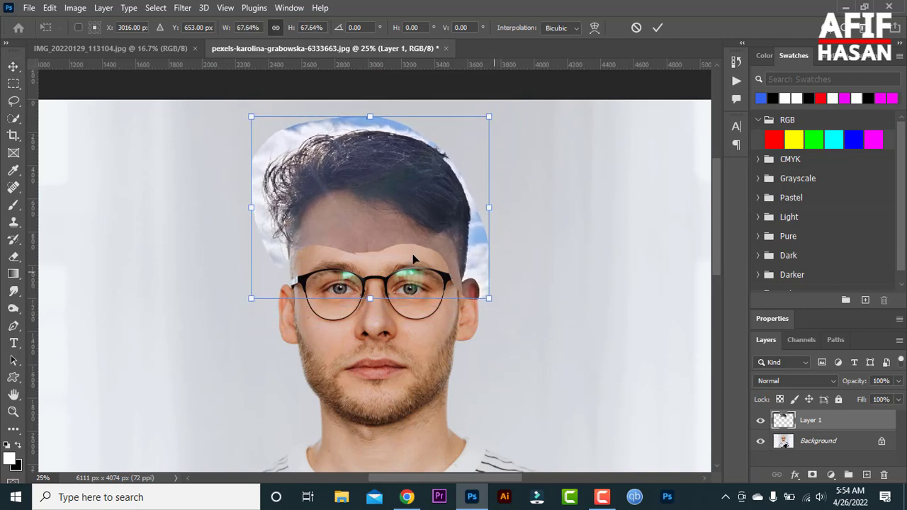
pyautogui.moveTo(386, 197); pyautogui.dragTo(387, 207)
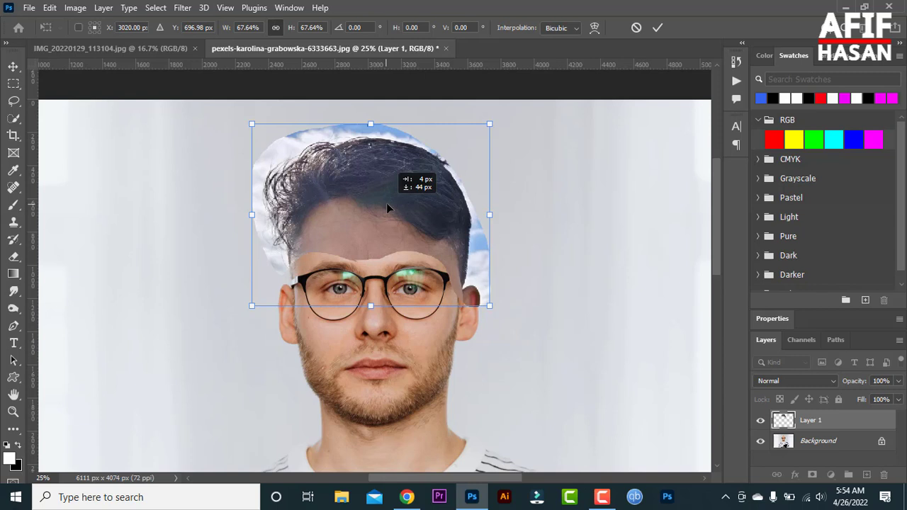
pyautogui.moveTo(387, 207); pyautogui.dragTo(385, 219)
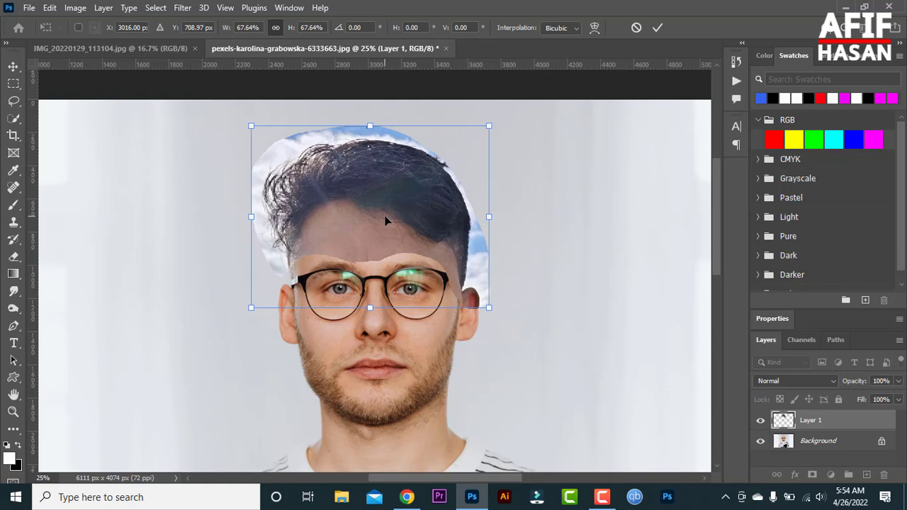
pyautogui.press('Down')
pyautogui.press('Down')
pyautogui.press('Down')
pyautogui.press('Down')
pyautogui.press('Down')
pyautogui.press('Down')
pyautogui.press('Down')
pyautogui.press('Down')
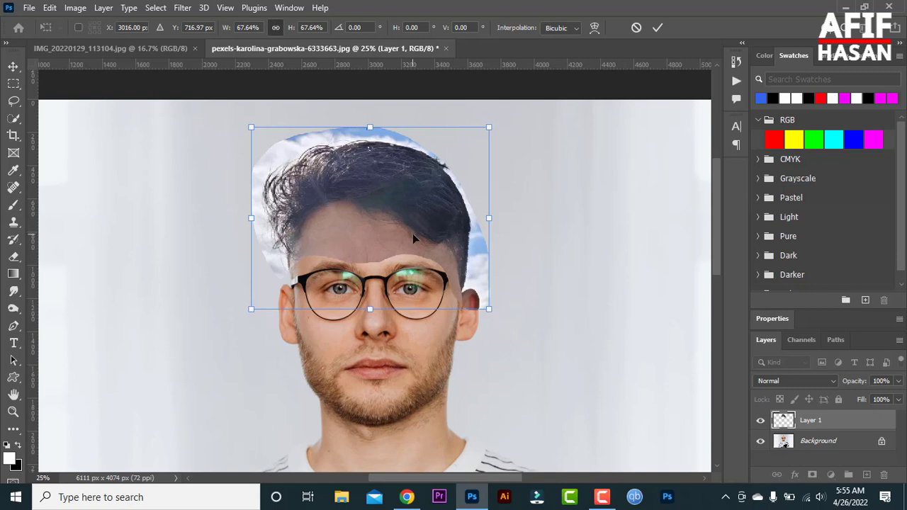
# - Lower the hair layer's opacity to 42% to check its alignment with the head beneath
pyautogui.click(899, 381)
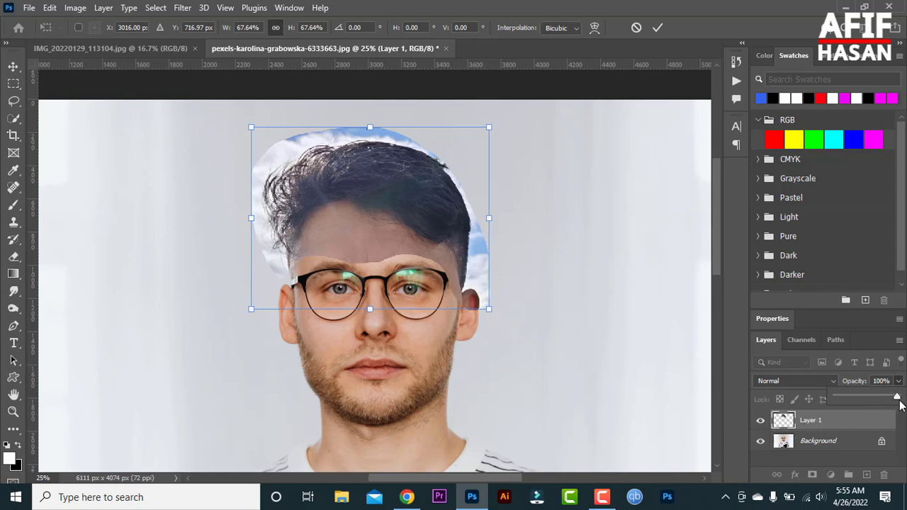
pyautogui.moveTo(898, 400); pyautogui.dragTo(863, 402)
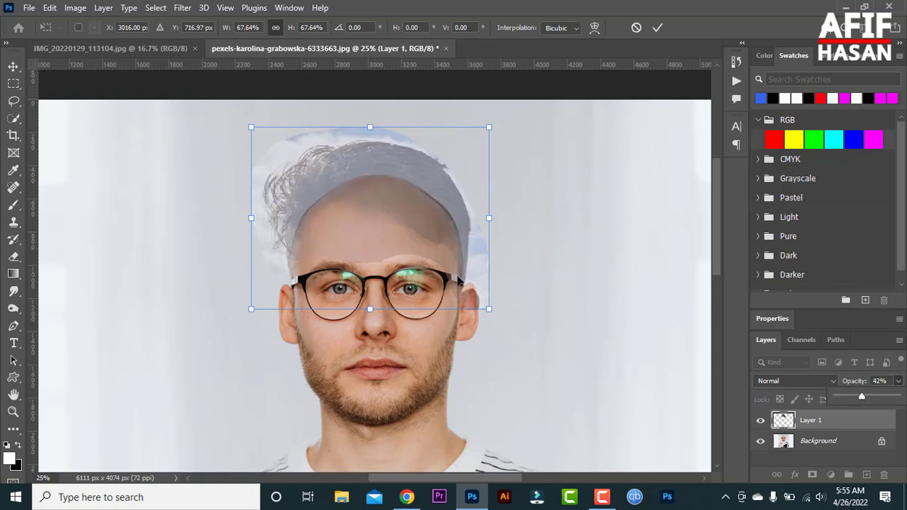
pyautogui.scroll(2, 457, 263)
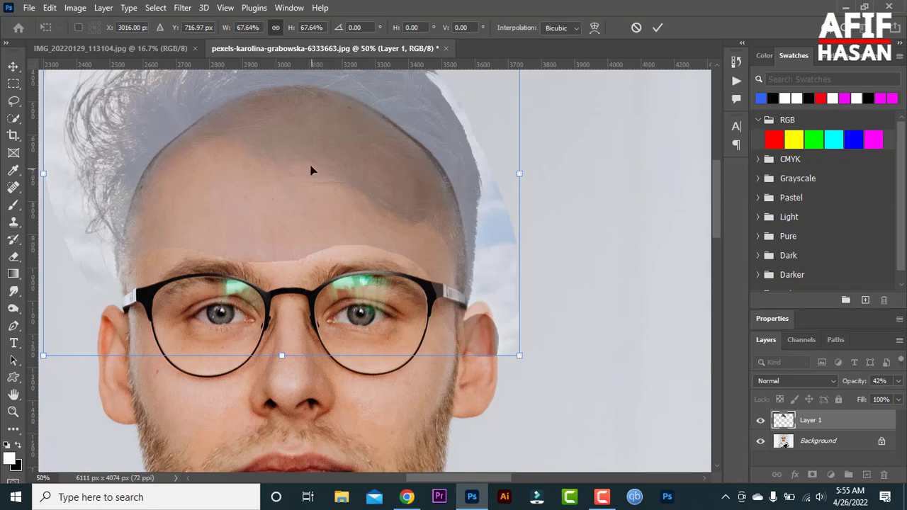
pyautogui.scroll(-1, 315, 174)
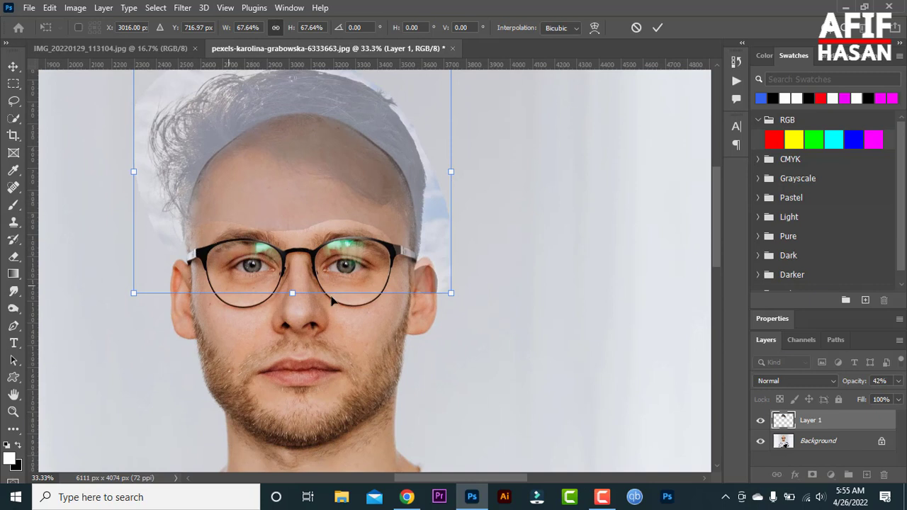
# - Warp the hair layer so both sides of the hair follow the head at the temples, and apply the transform
pyautogui.rightClick(305, 163)
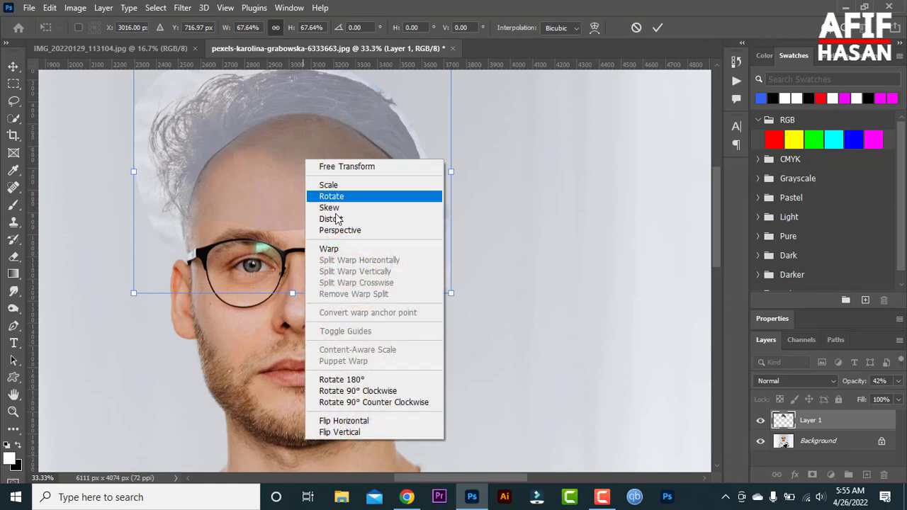
pyautogui.click(335, 249)
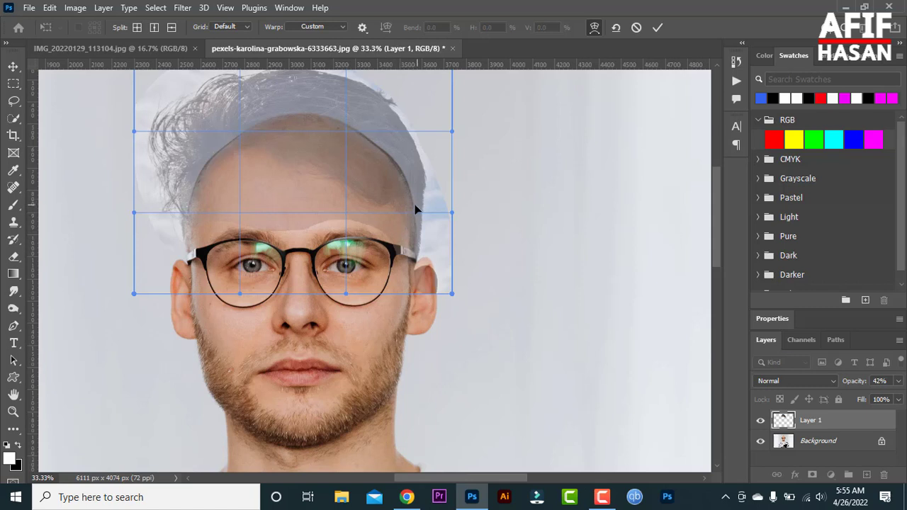
pyautogui.moveTo(416, 209); pyautogui.dragTo(417, 209)
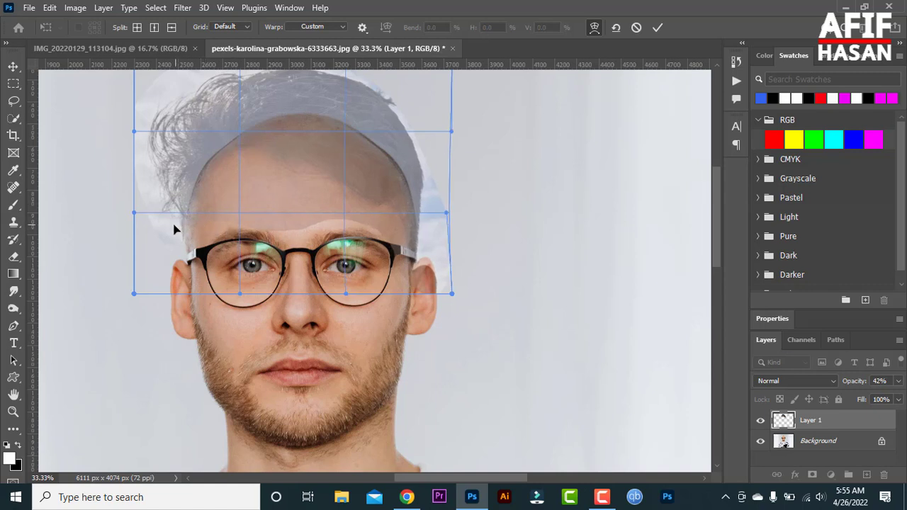
pyautogui.moveTo(175, 228)
pyautogui.mouseDown()
pyautogui.moveTo(166, 229)
pyautogui.moveTo(180, 234)
pyautogui.mouseUp()
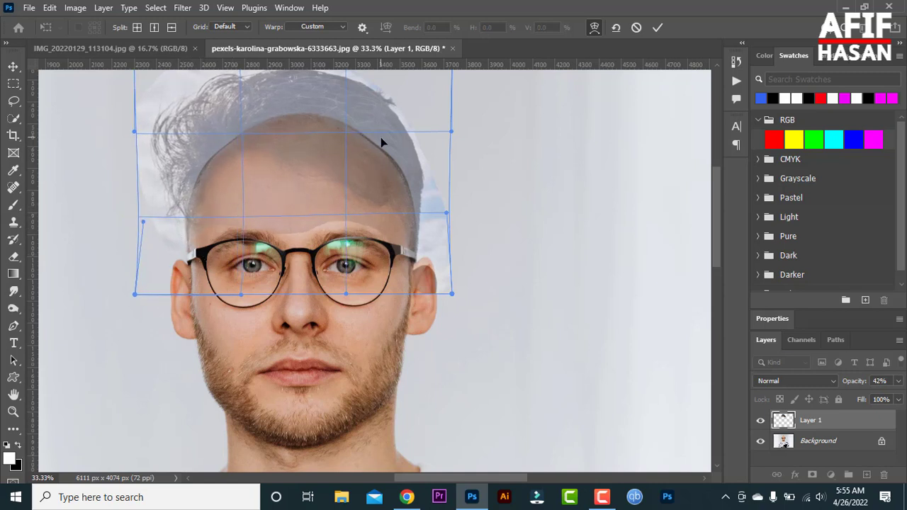
pyautogui.moveTo(336, 158); pyautogui.dragTo(329, 231)
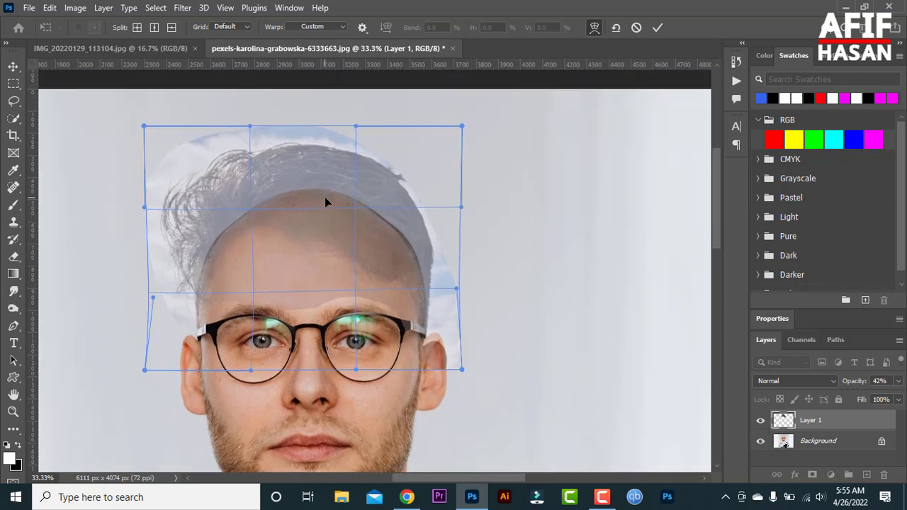
pyautogui.press('Return')
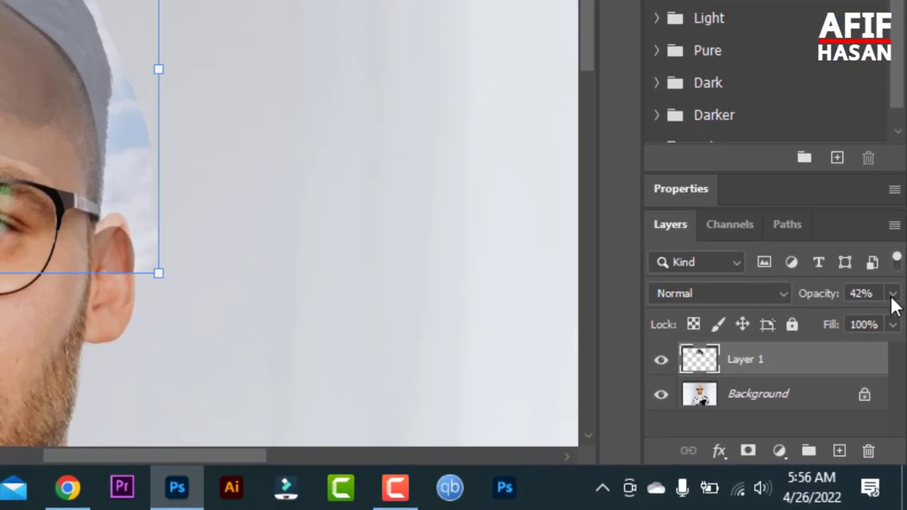
# - Restore the hair layer's opacity to 100% and add a layer mask to it
pyautogui.click(898, 381)
pyautogui.moveTo(833, 319); pyautogui.dragTo(901, 332)
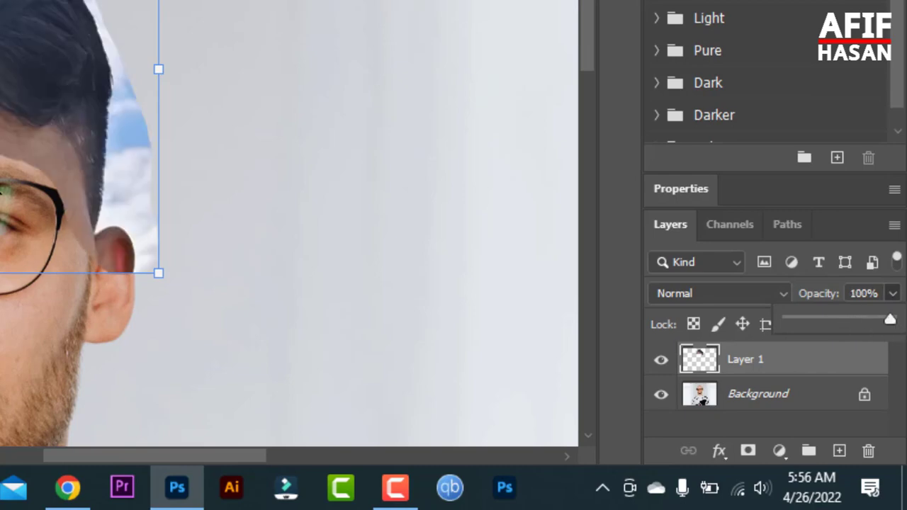
pyautogui.click(0, 186)
pyautogui.moveTo(0, 186); pyautogui.dragTo(65, 102)
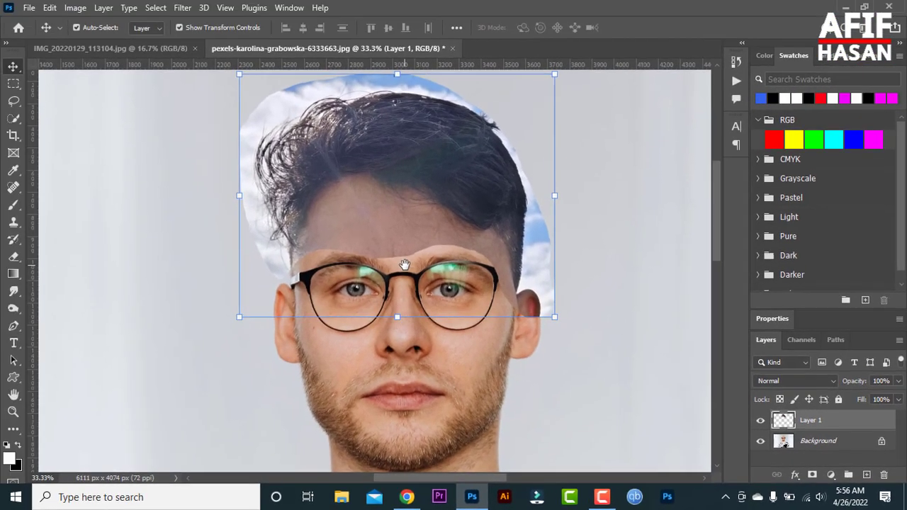
pyautogui.moveTo(403, 265); pyautogui.dragTo(397, 259)
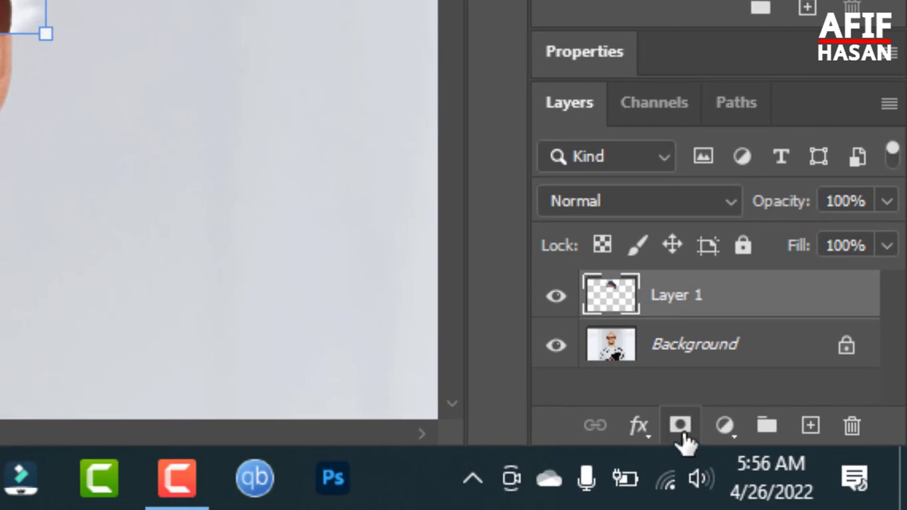
pyautogui.click(680, 426)
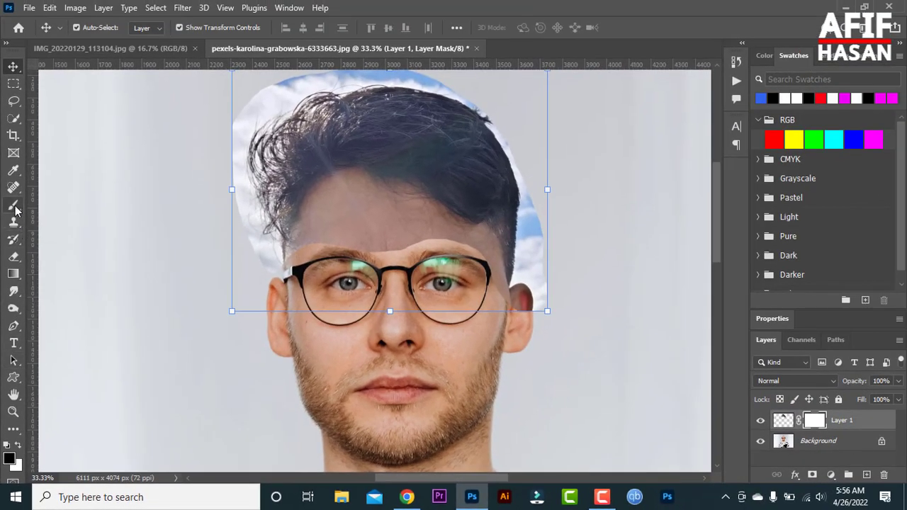
# - Set up the Brush tool with the Soft Round preset and 35% flow for painting on the mask
pyautogui.click(15, 208)
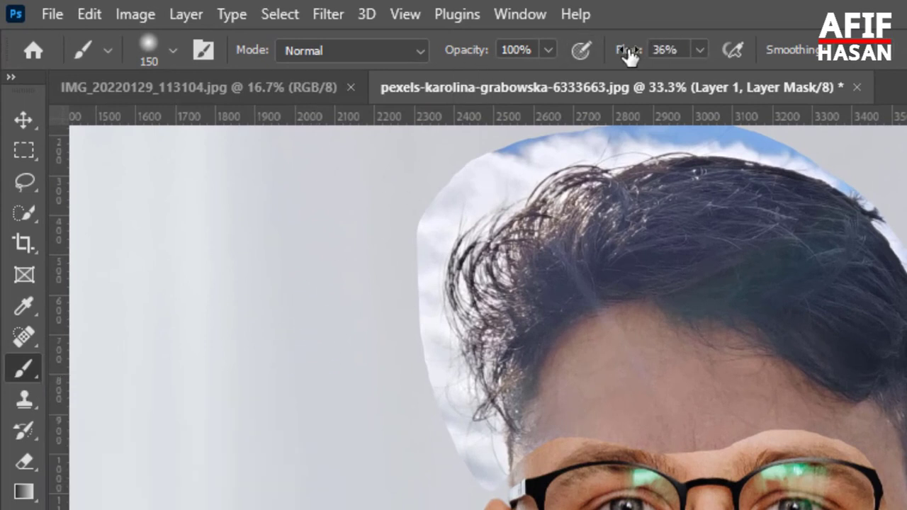
pyautogui.click(698, 50)
pyautogui.moveTo(697, 76); pyautogui.dragTo(698, 78)
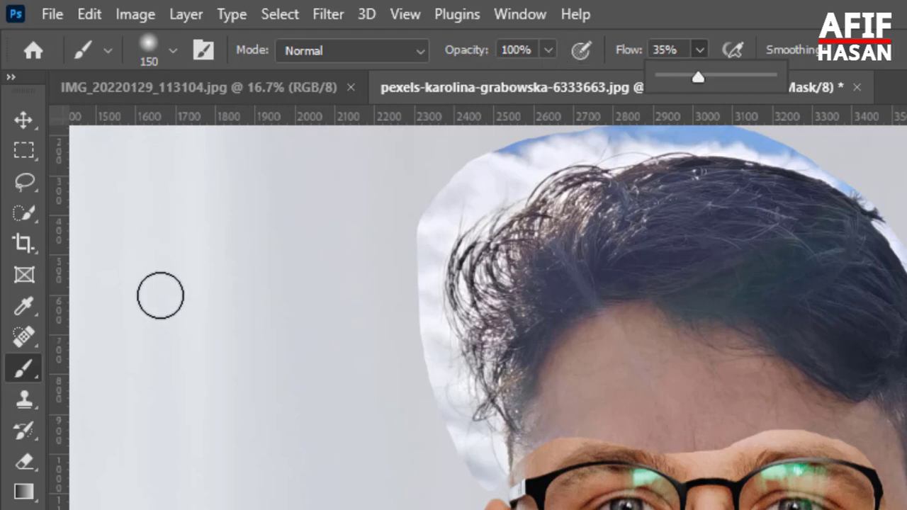
pyautogui.click(167, 55)
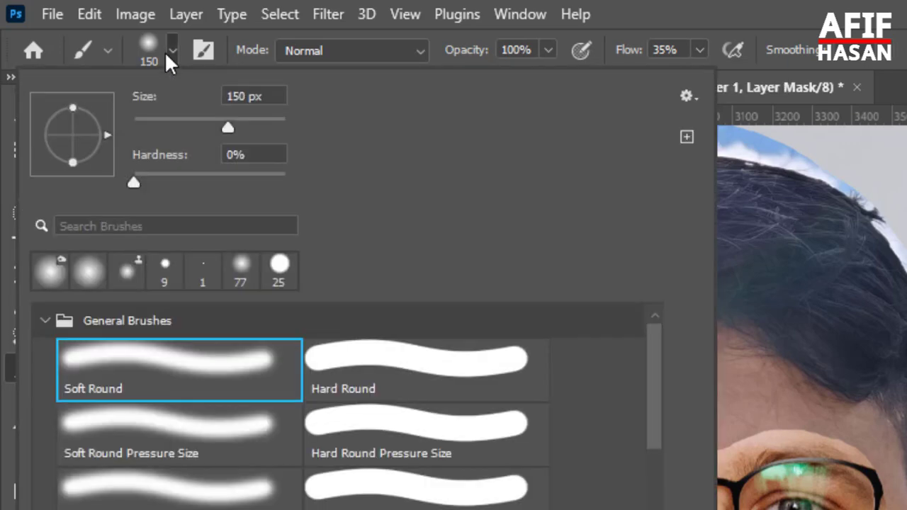
pyautogui.click(154, 356)
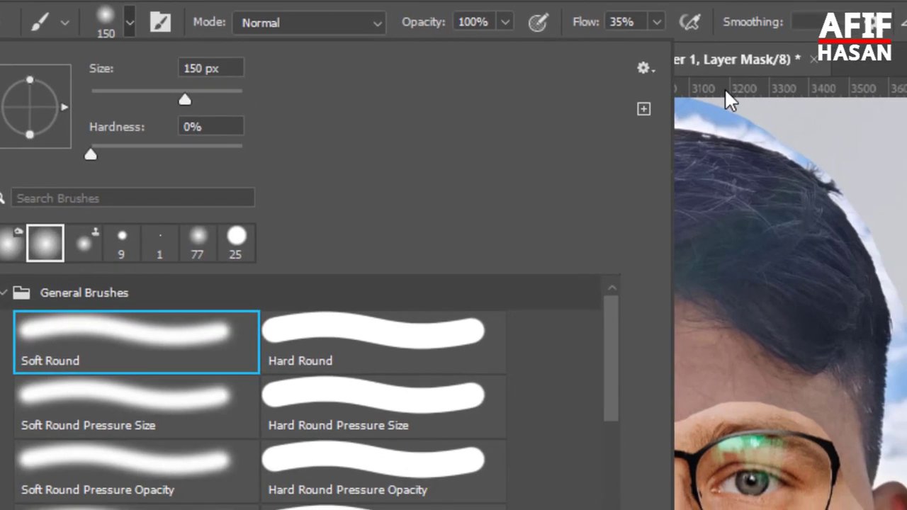
pyautogui.click(769, 121)
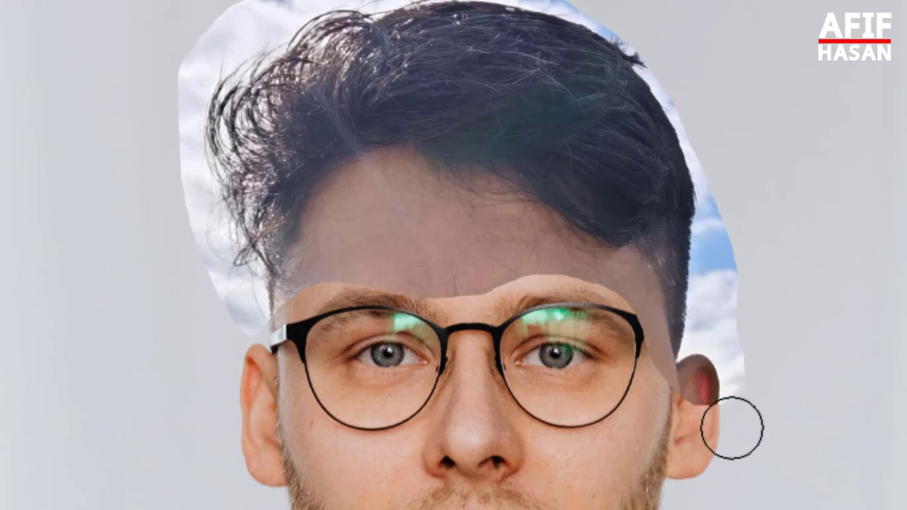
# - Mask out the pasted ear, nearby sky and skin over the original ear and glasses temple, reducing the brush size for detail
pyautogui.moveTo(732, 427)
pyautogui.mouseDown()
pyautogui.moveTo(728, 346)
pyautogui.moveTo(714, 430)
pyautogui.moveTo(713, 348)
pyautogui.moveTo(706, 416)
pyautogui.moveTo(720, 347)
pyautogui.moveTo(711, 385)
pyautogui.moveTo(673, 396)
pyautogui.mouseUp()
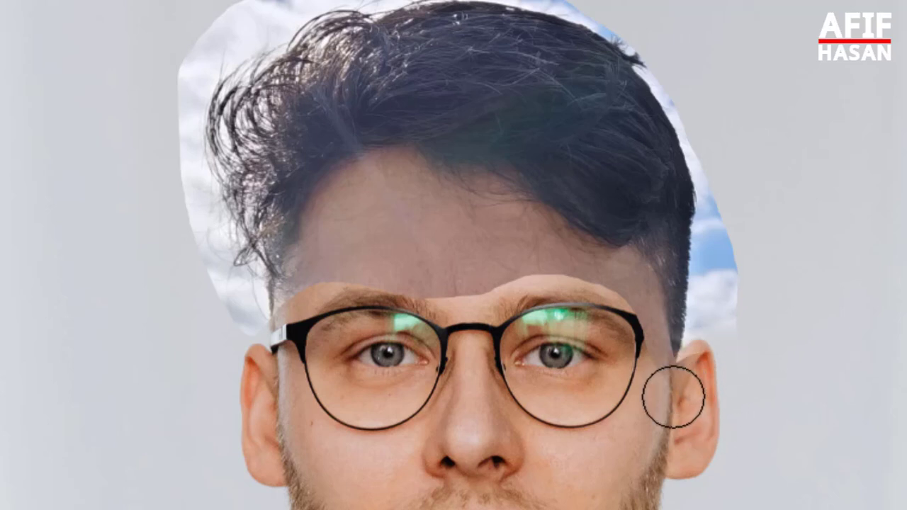
pyautogui.press('[')
pyautogui.press('[')
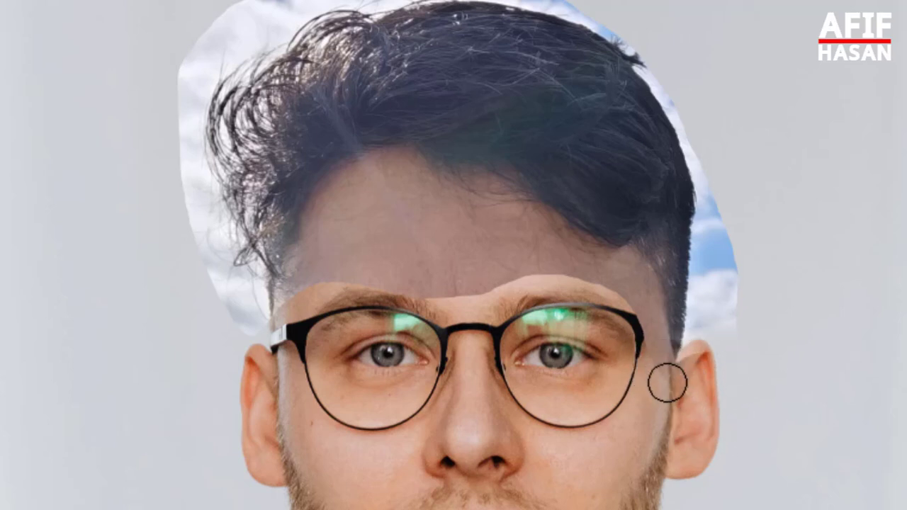
pyautogui.moveTo(656, 362); pyautogui.dragTo(657, 351)
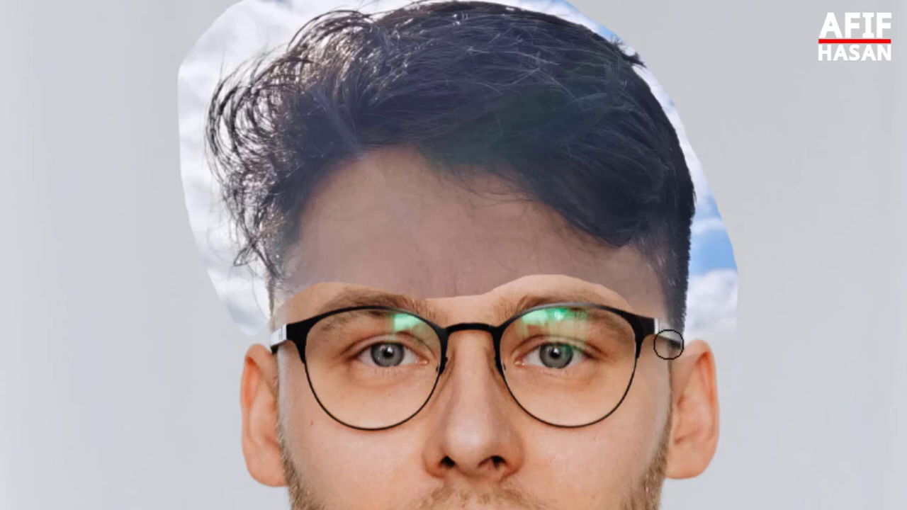